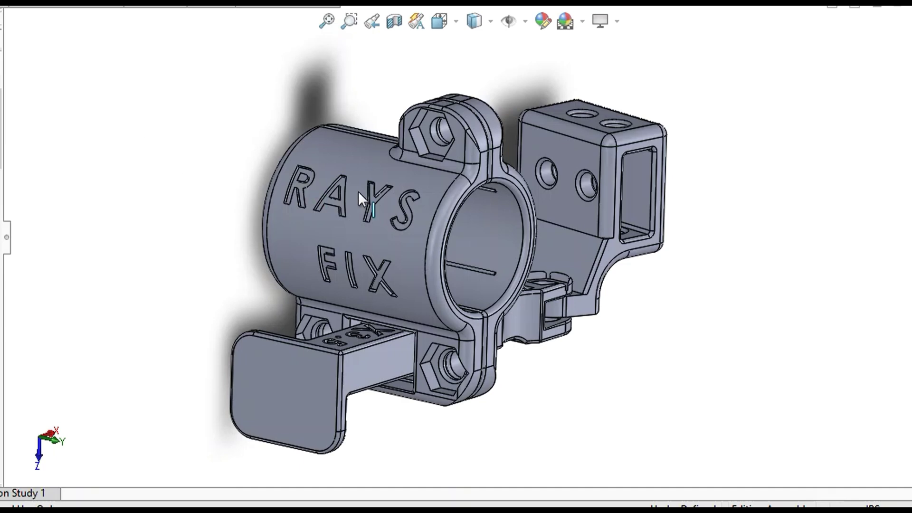
Examine the RAYS FIX clamp assembly from several angles, sliding the long arm through its slot under the clamp.
{"action": "left_click_drag", "start_coordinate": [380, 215], "coordinate": [358, 163]}
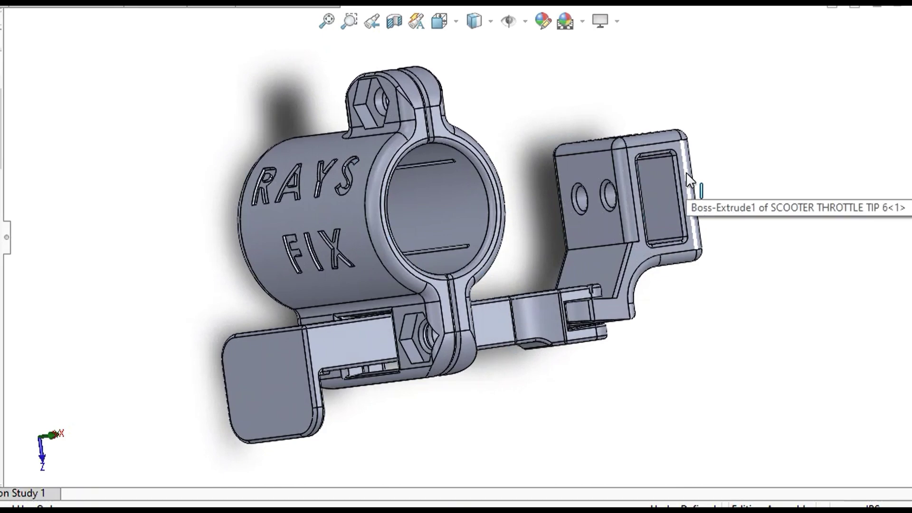
{"action": "left_click_drag", "start_coordinate": [620, 254], "coordinate": [603, 349]}
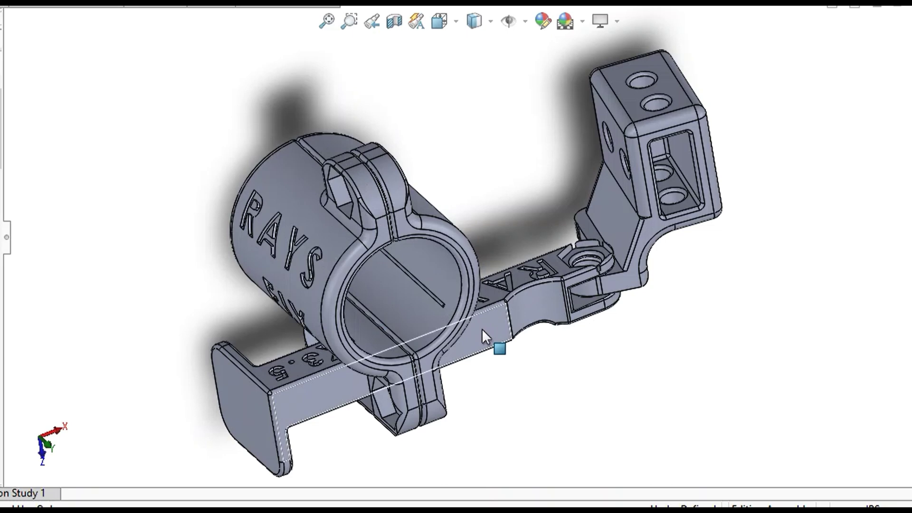
{"action": "left_click", "coordinate": [299, 405]}
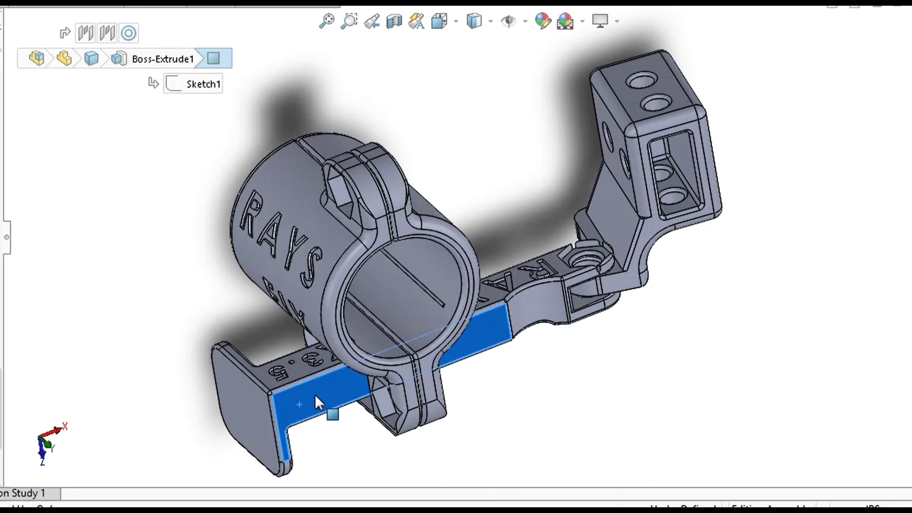
{"action": "left_click_drag", "start_coordinate": [314, 394], "coordinate": [328, 332]}
{"action": "left_click", "coordinate": [327, 333]}
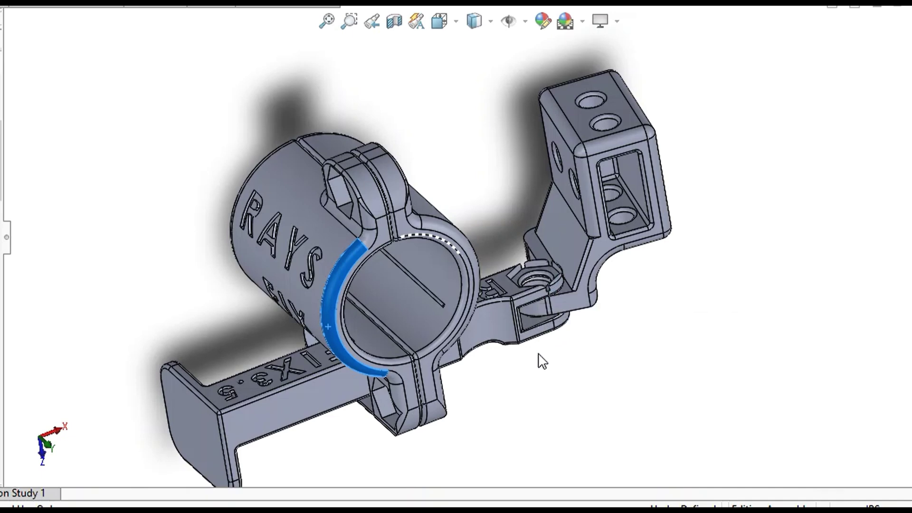
{"action": "left_click_drag", "start_coordinate": [478, 397], "coordinate": [392, 440]}
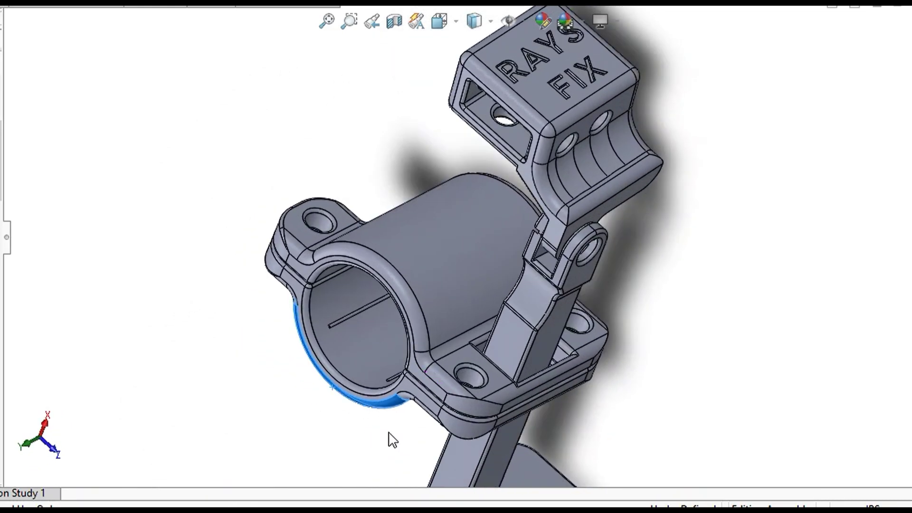
{"action": "scroll", "coordinate": [437, 413], "scroll_direction": "up", "scroll_amount": 5}
{"action": "scroll", "coordinate": [494, 390], "scroll_direction": "down", "scroll_amount": 1}
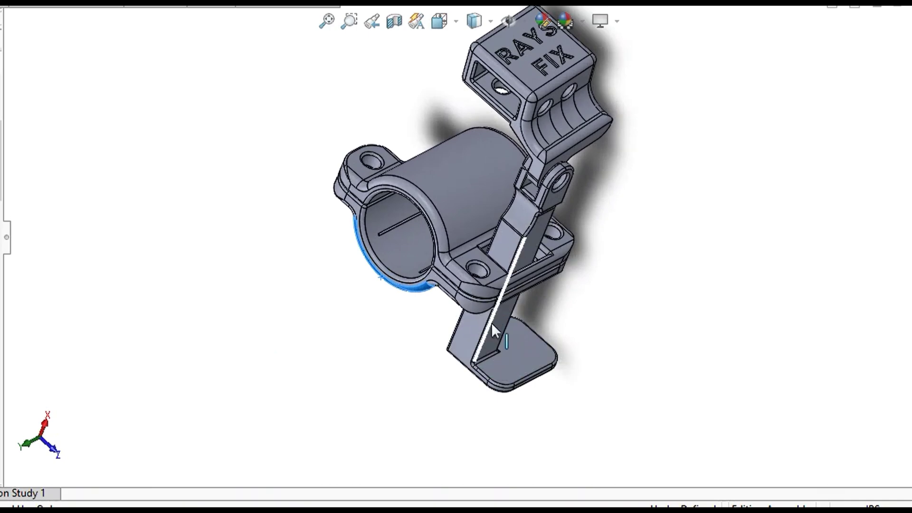
{"action": "left_click_drag", "start_coordinate": [474, 332], "coordinate": [716, 207]}
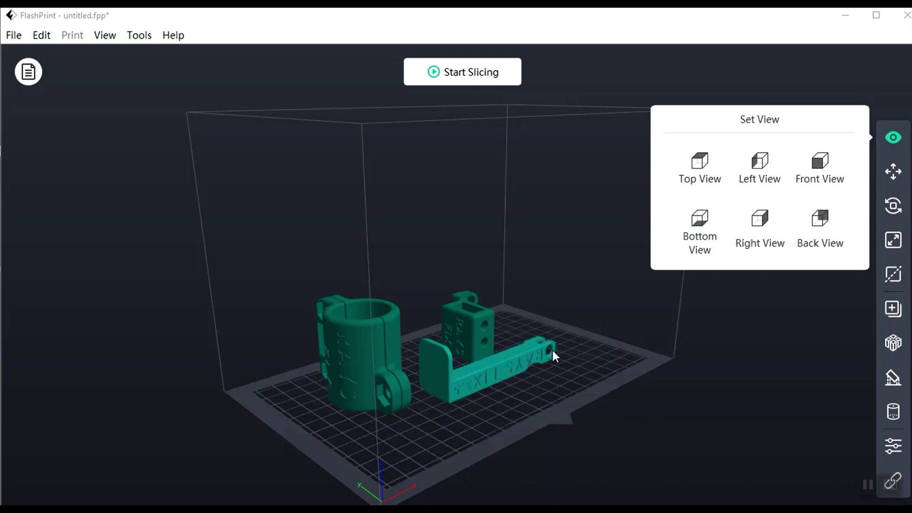
Switch to FlashPrint, open the slicing settings for the three parts and set the temperature control module to Left Extruder.
{"action": "left_click_drag", "start_coordinate": [600, 338], "coordinate": [493, 297]}
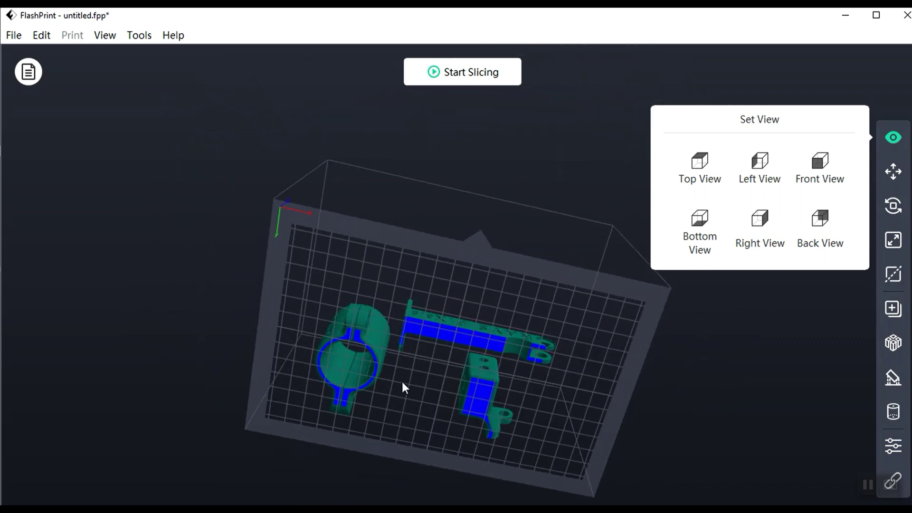
{"action": "scroll", "coordinate": [423, 382], "scroll_direction": "down", "scroll_amount": 1}
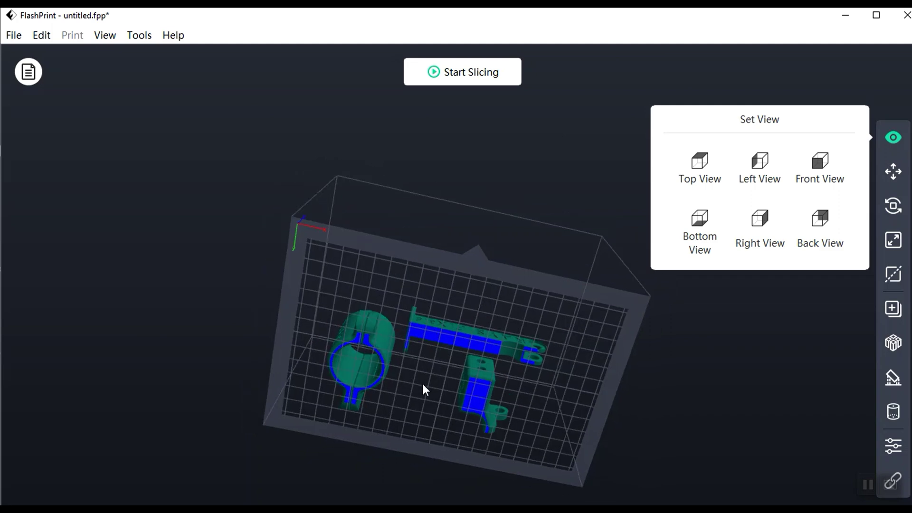
{"action": "left_click_drag", "start_coordinate": [492, 314], "coordinate": [503, 369]}
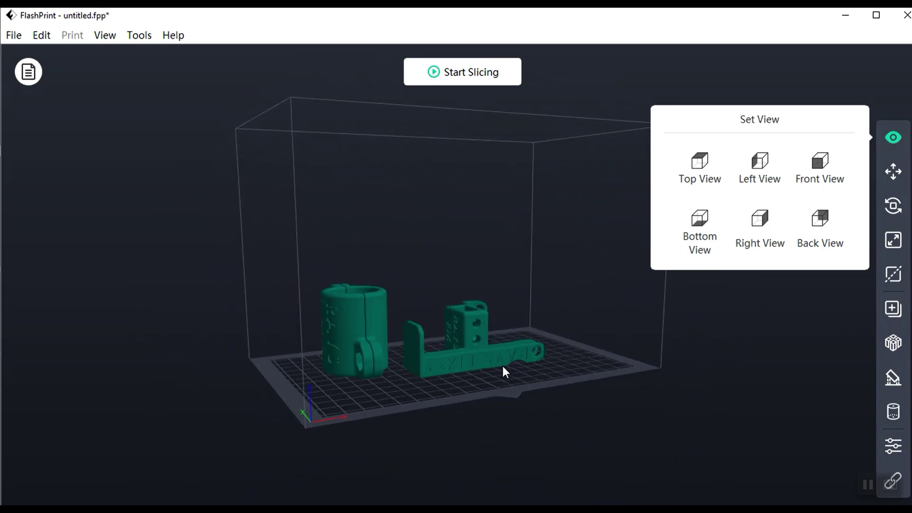
{"action": "left_click", "coordinate": [474, 74]}
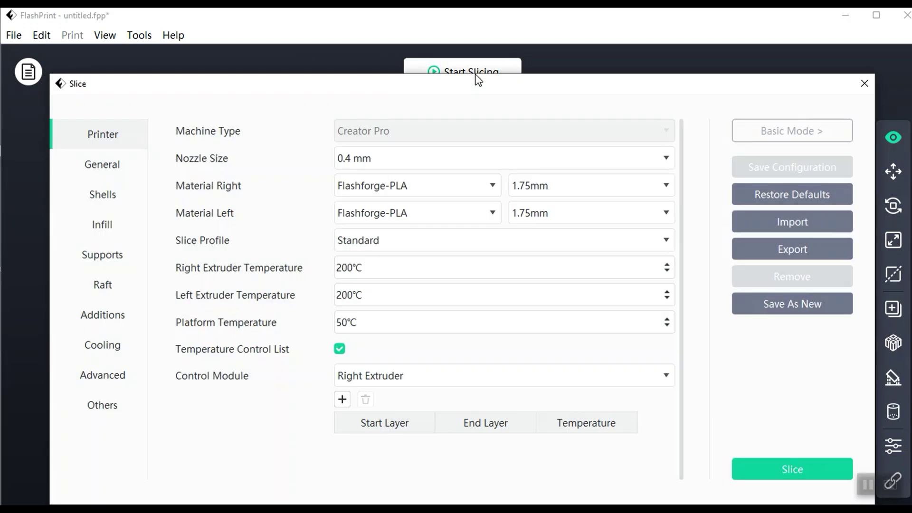
{"action": "left_click", "coordinate": [378, 376]}
{"action": "left_click", "coordinate": [385, 422]}
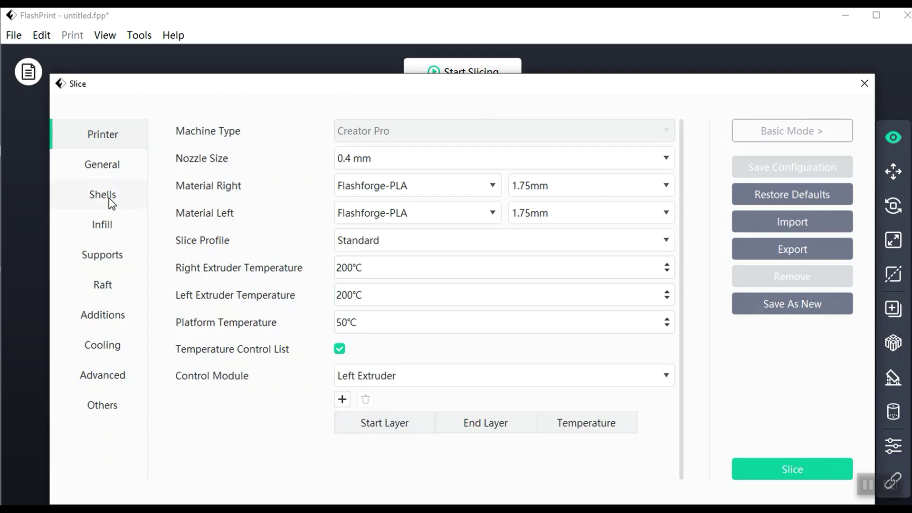
Set the infill's fill density to 45% and slice the models.
{"action": "left_click", "coordinate": [104, 230]}
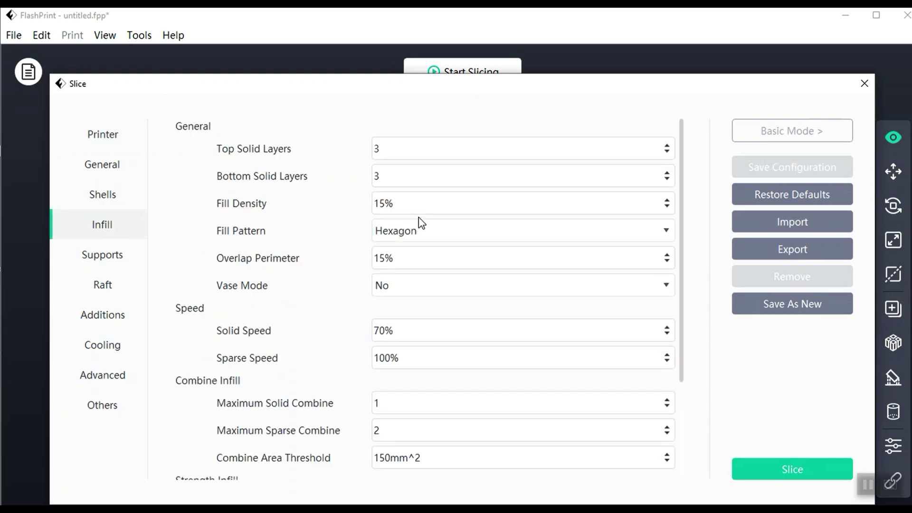
{"action": "left_click", "coordinate": [667, 200]}
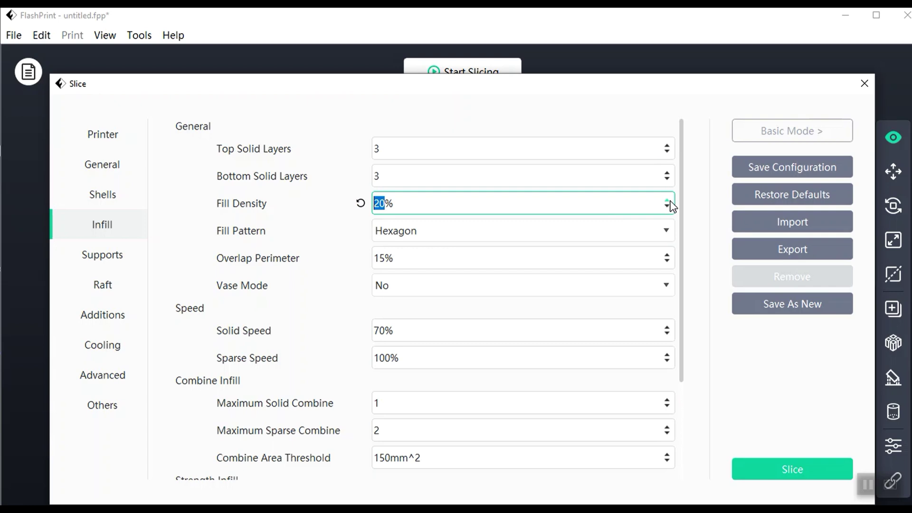
{"action": "left_click", "coordinate": [666, 200]}
{"action": "left_click", "coordinate": [667, 200]}
{"action": "left_click", "coordinate": [667, 200]}
{"action": "left_click", "coordinate": [667, 200]}
{"action": "left_click", "coordinate": [666, 200]}
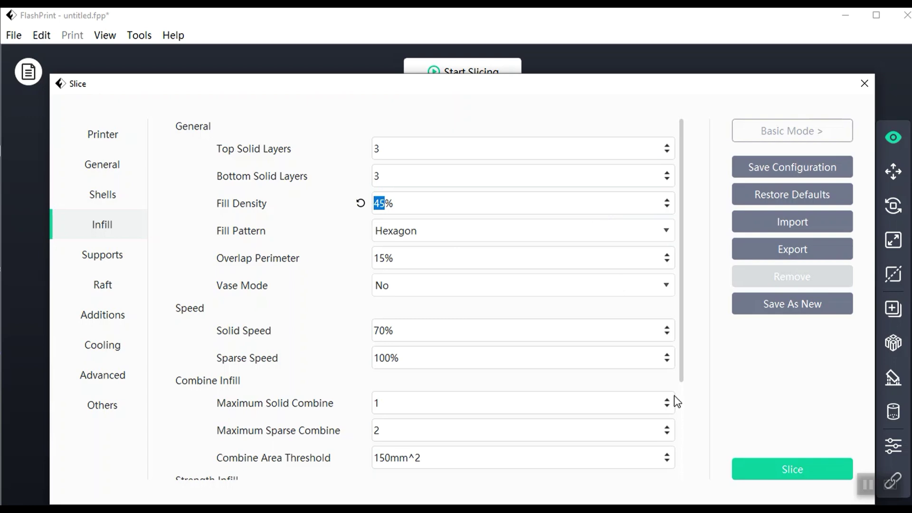
{"action": "left_click", "coordinate": [788, 470]}
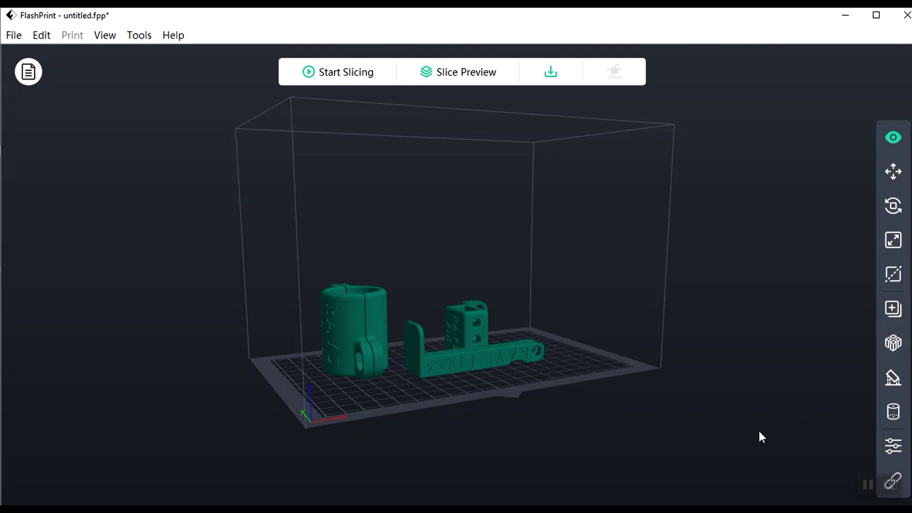
Open the slice preview and examine the printed layers of the clamp, arm and throttle tip up close and from several sides.
{"action": "left_click", "coordinate": [493, 78]}
{"action": "scroll", "coordinate": [445, 314], "scroll_direction": "up", "scroll_amount": 3}
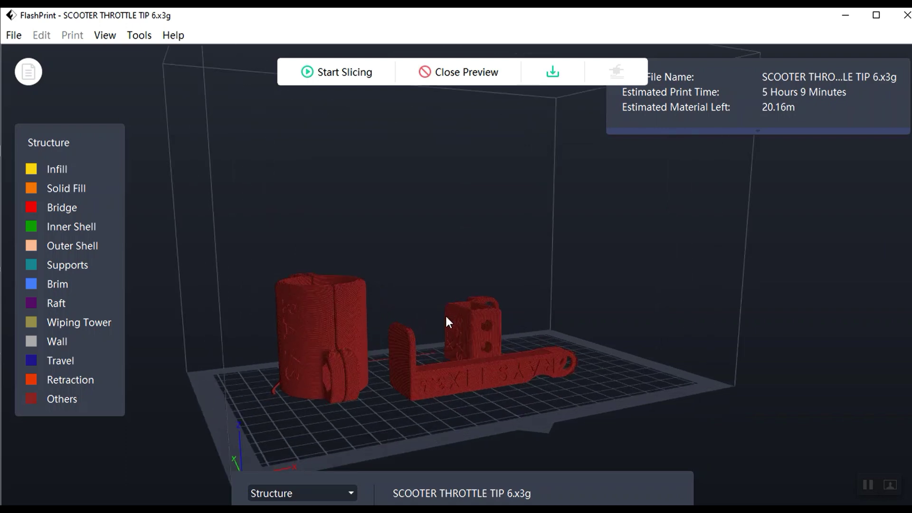
{"action": "scroll", "coordinate": [303, 324], "scroll_direction": "up", "scroll_amount": 3}
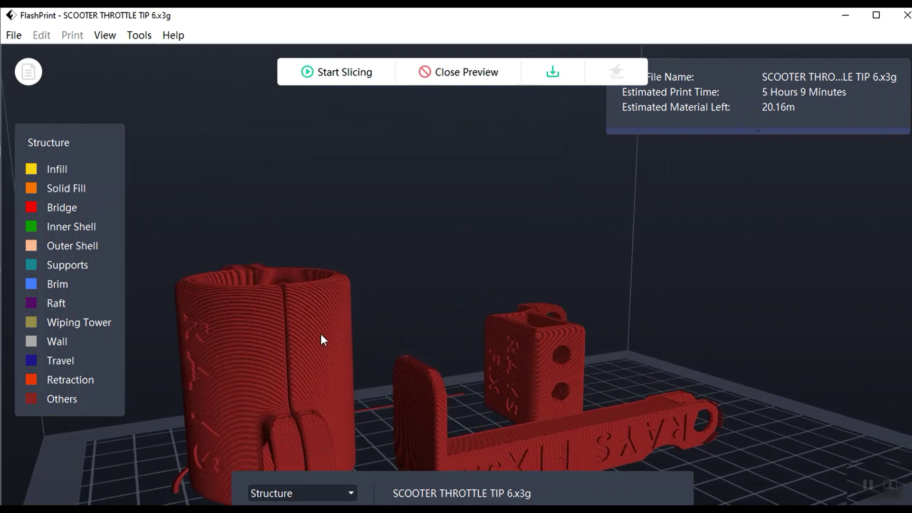
{"action": "left_click_drag", "start_coordinate": [320, 334], "coordinate": [332, 355]}
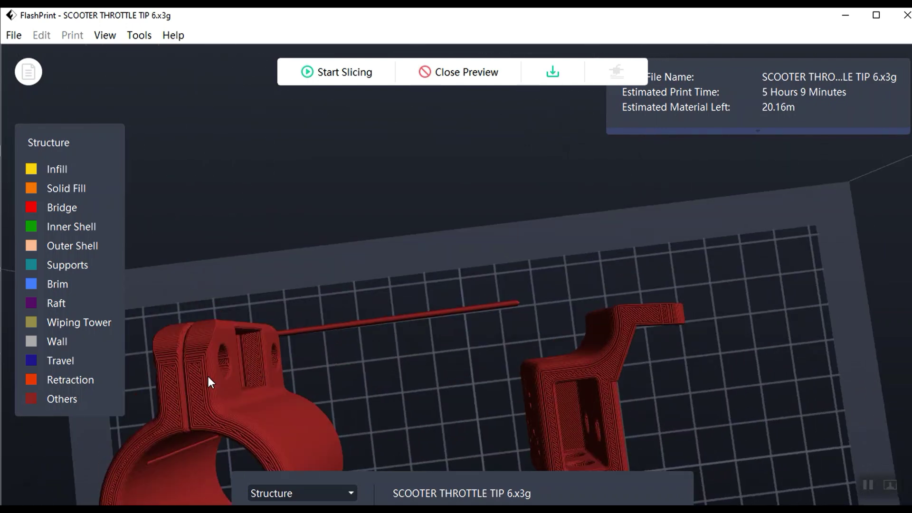
{"action": "scroll", "coordinate": [195, 383], "scroll_direction": "up", "scroll_amount": 10}
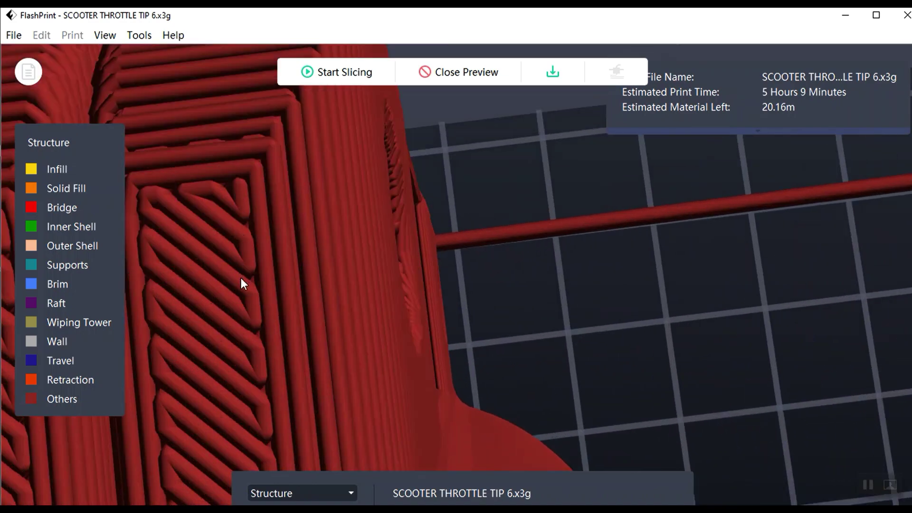
{"action": "scroll", "coordinate": [241, 278], "scroll_direction": "down", "scroll_amount": 3}
{"action": "scroll", "coordinate": [242, 224], "scroll_direction": "down", "scroll_amount": 4}
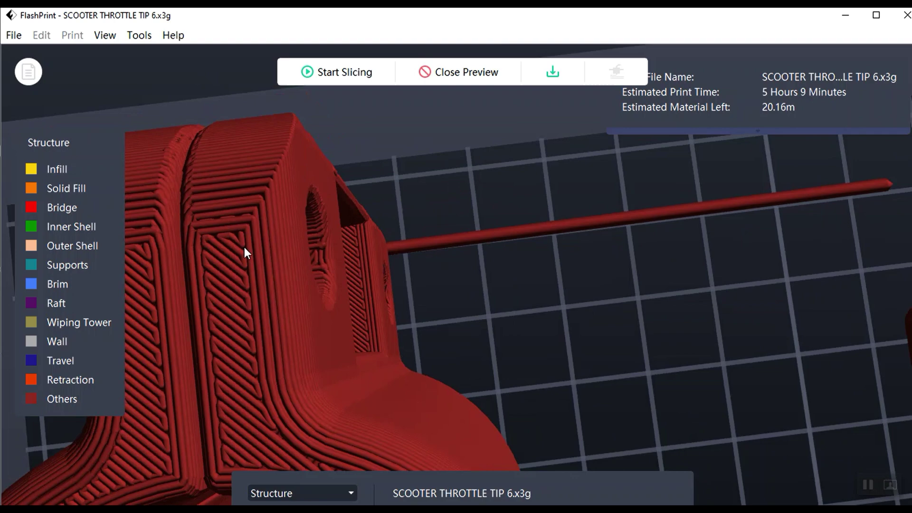
{"action": "scroll", "coordinate": [273, 315], "scroll_direction": "down", "scroll_amount": 3}
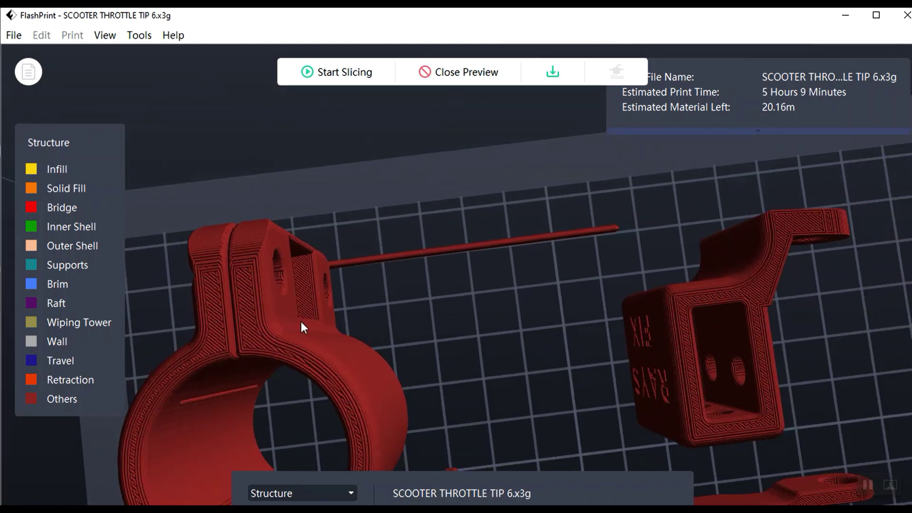
{"action": "left_click_drag", "start_coordinate": [302, 325], "coordinate": [341, 309]}
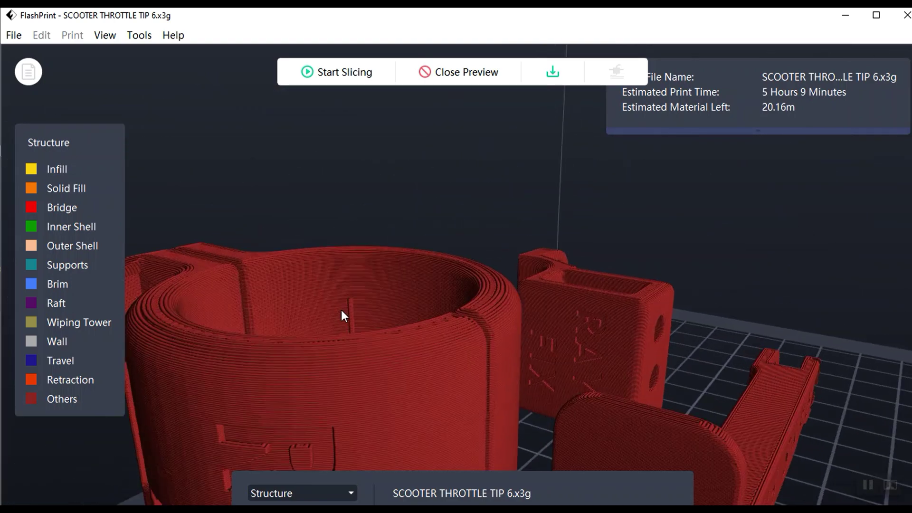
{"action": "scroll", "coordinate": [341, 309], "scroll_direction": "down", "scroll_amount": 4}
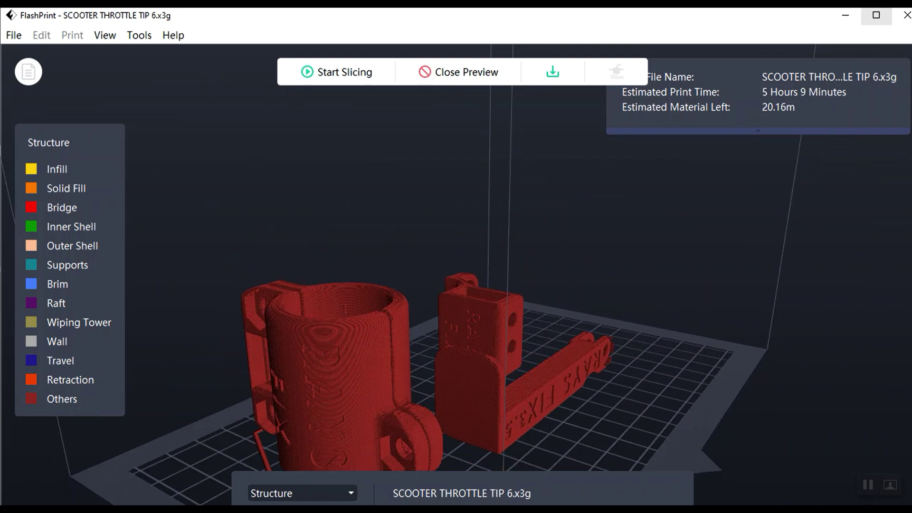
Maximize the window, scrub through the preview's layers back to the full model and view the parts from another side.
{"action": "left_click", "coordinate": [876, 15]}
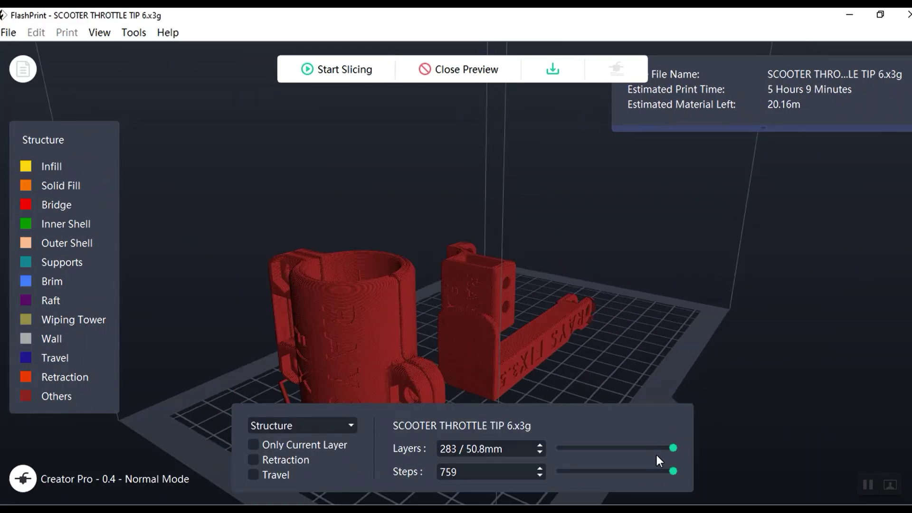
{"action": "left_click_drag", "start_coordinate": [661, 449], "coordinate": [678, 469]}
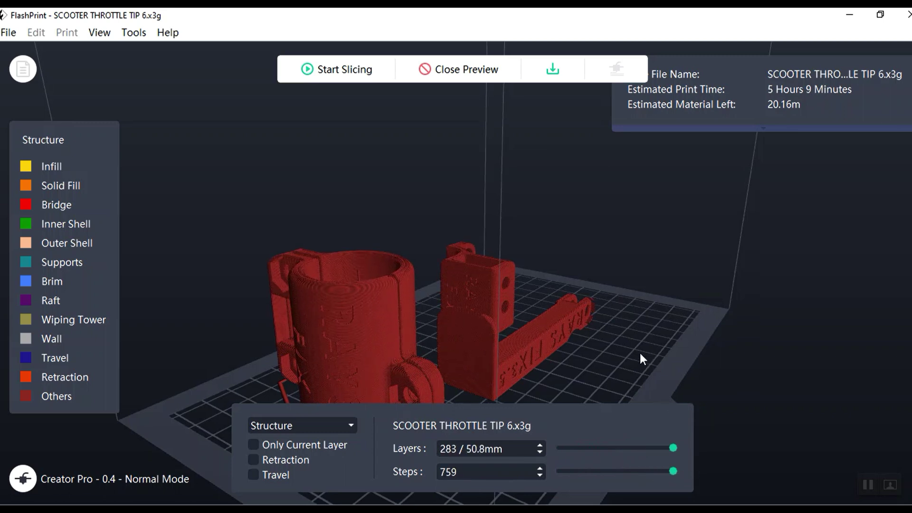
{"action": "left_click_drag", "start_coordinate": [640, 352], "coordinate": [574, 338]}
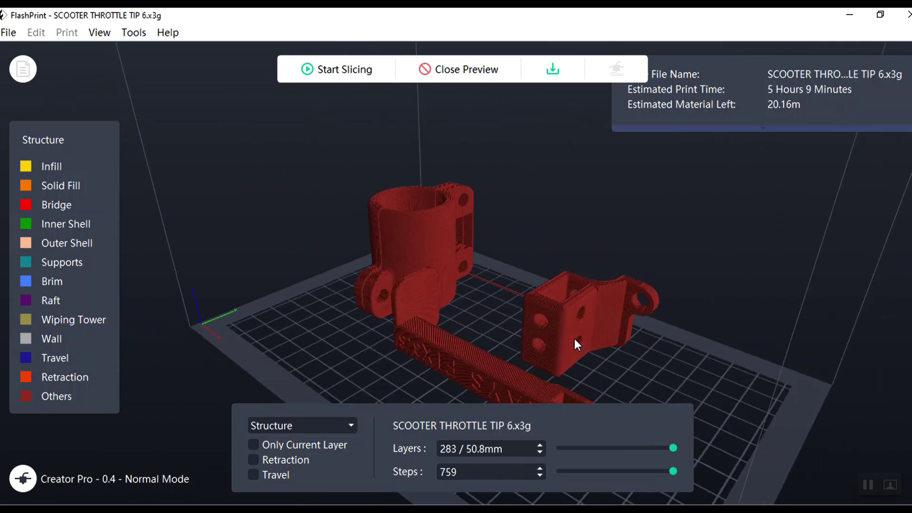